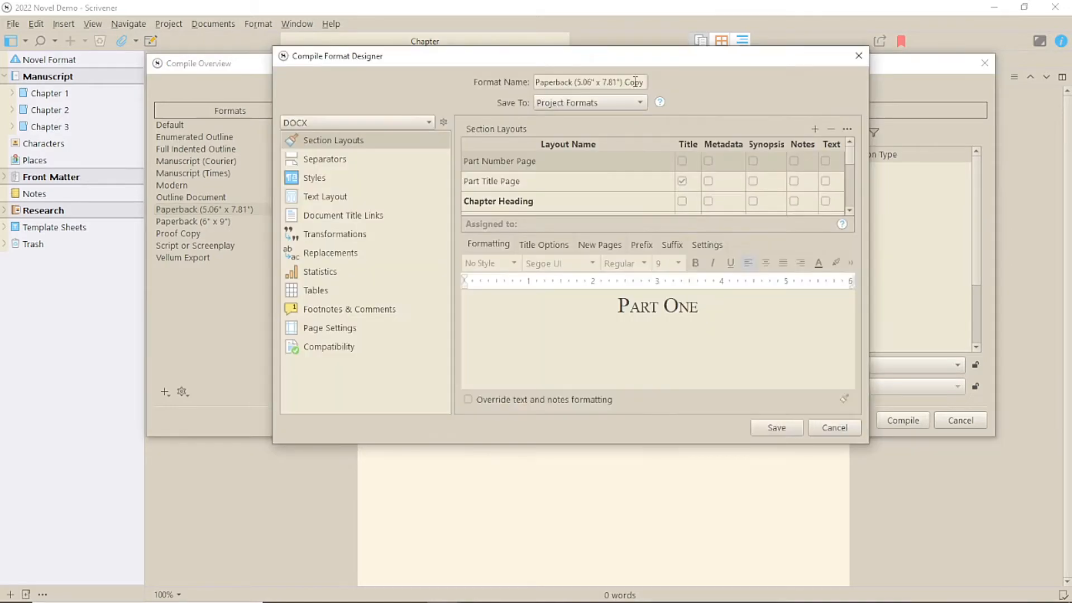
Name the compile format Separator Format and display its default separator settings for folders
{"action": "key", "text": "ctrl+a"}
{"action": "type", "text": "Separator Format"}
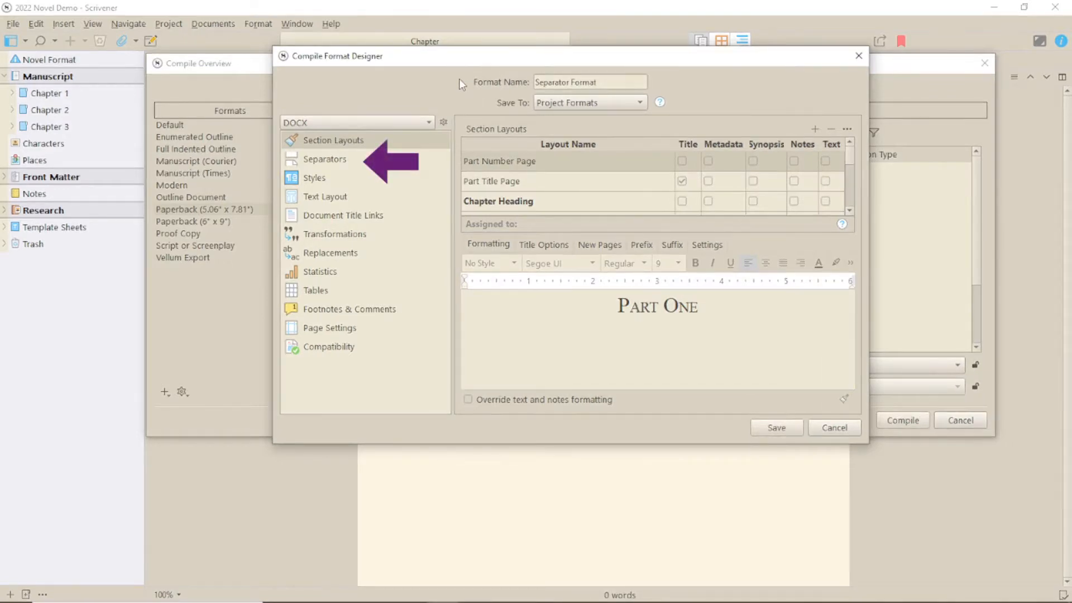
{"action": "left_click", "coordinate": [326, 162]}
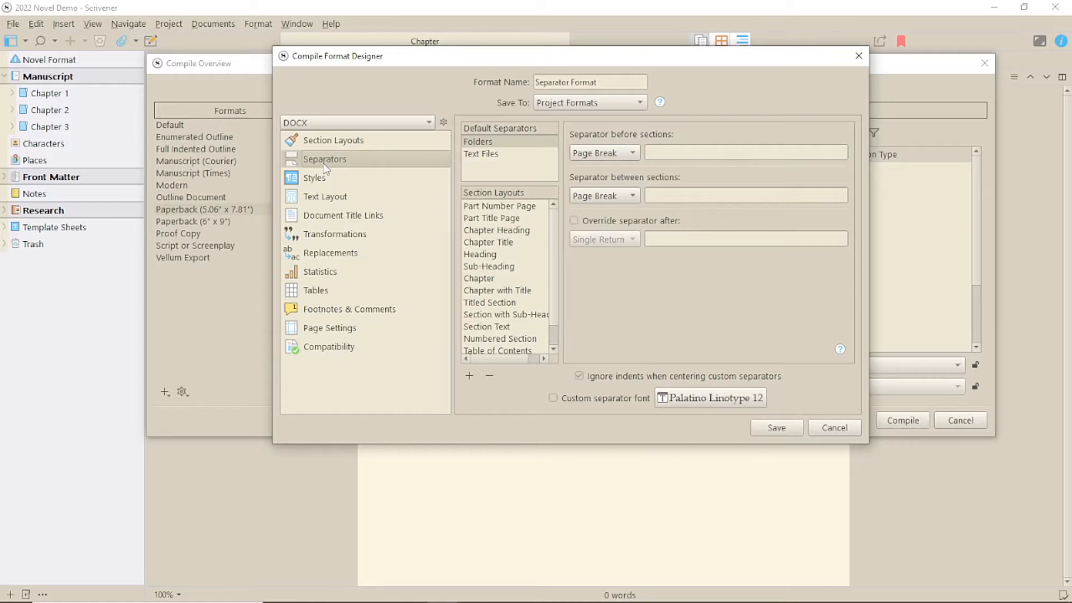
{"action": "left_click", "coordinate": [607, 153]}
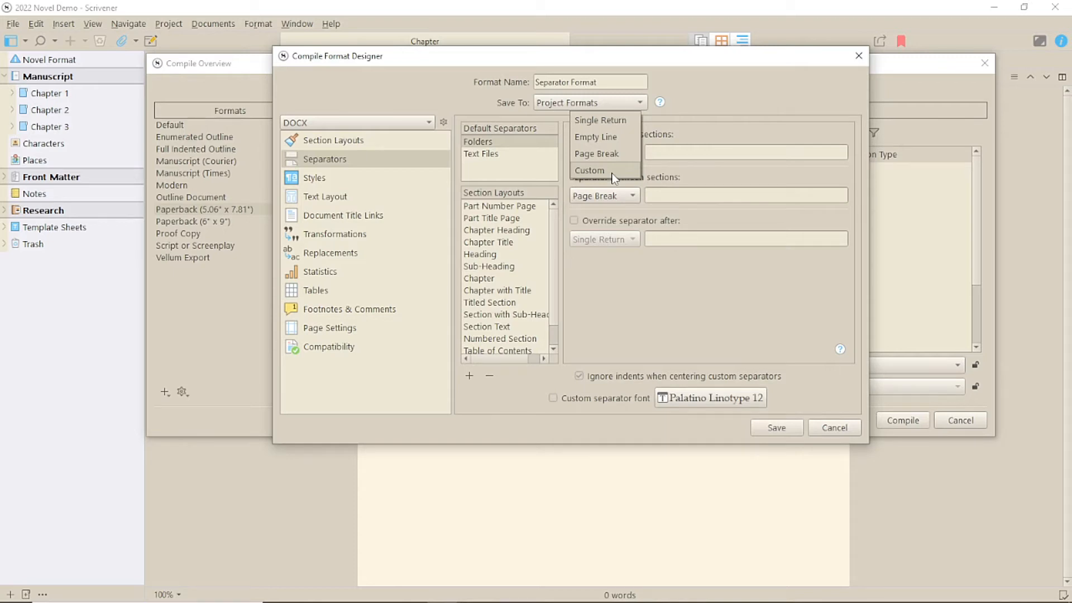
{"action": "left_click", "coordinate": [504, 140]}
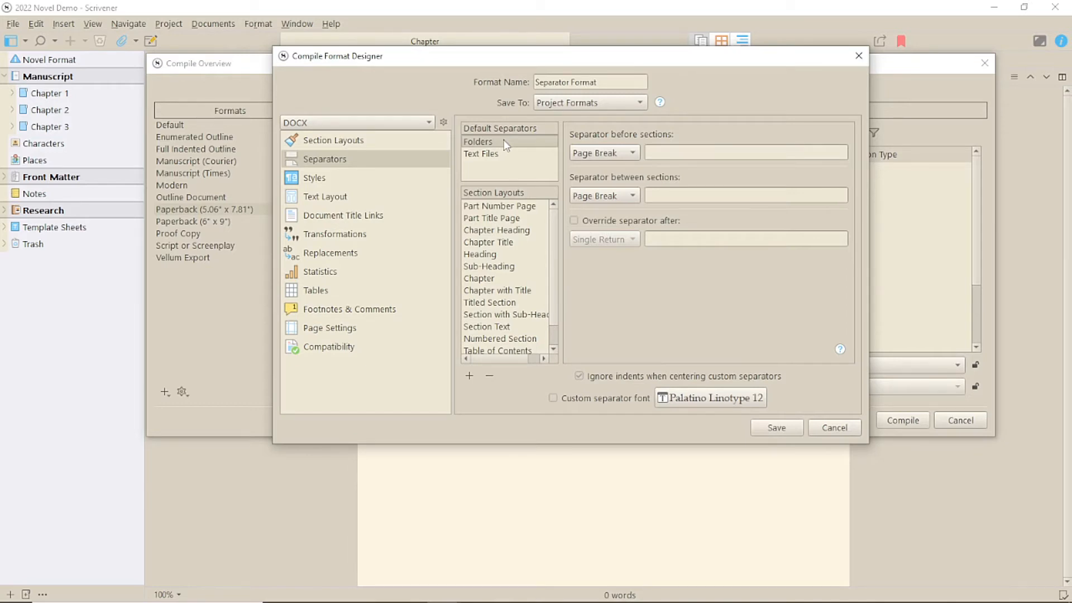
For text files, set the separator before sections to Empty Line and the one between sections to Custom with ***
{"action": "left_click", "coordinate": [505, 156]}
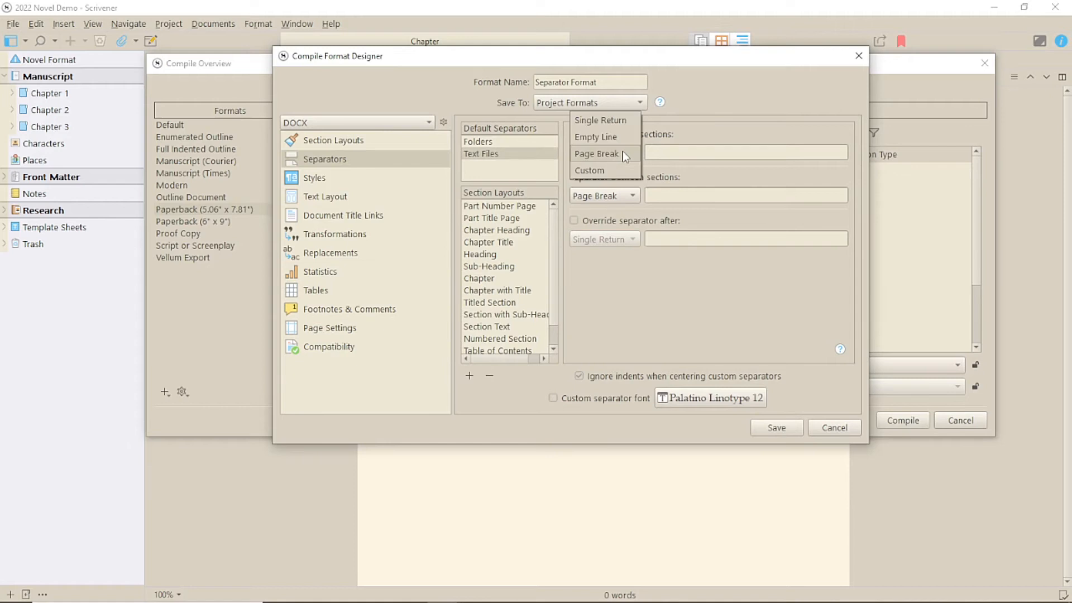
{"action": "left_click", "coordinate": [628, 137]}
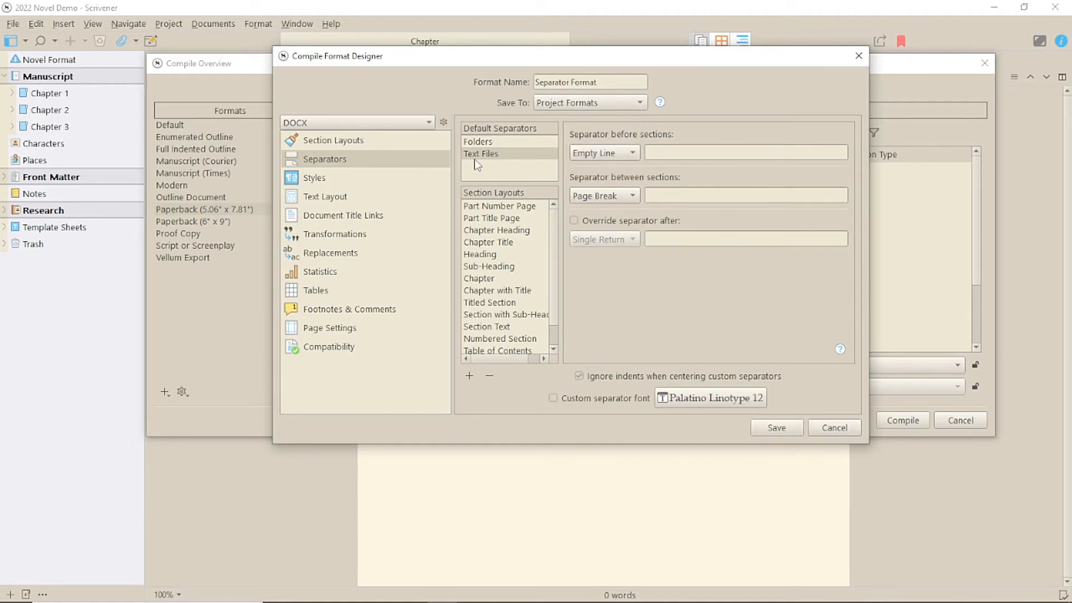
{"action": "left_click", "coordinate": [597, 195]}
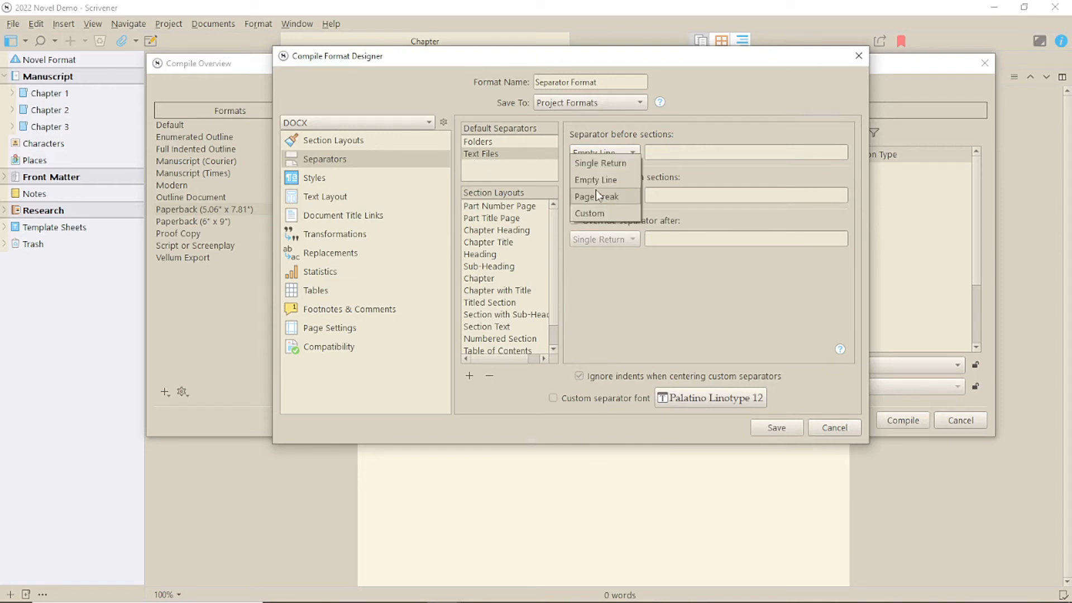
{"action": "left_click", "coordinate": [591, 213]}
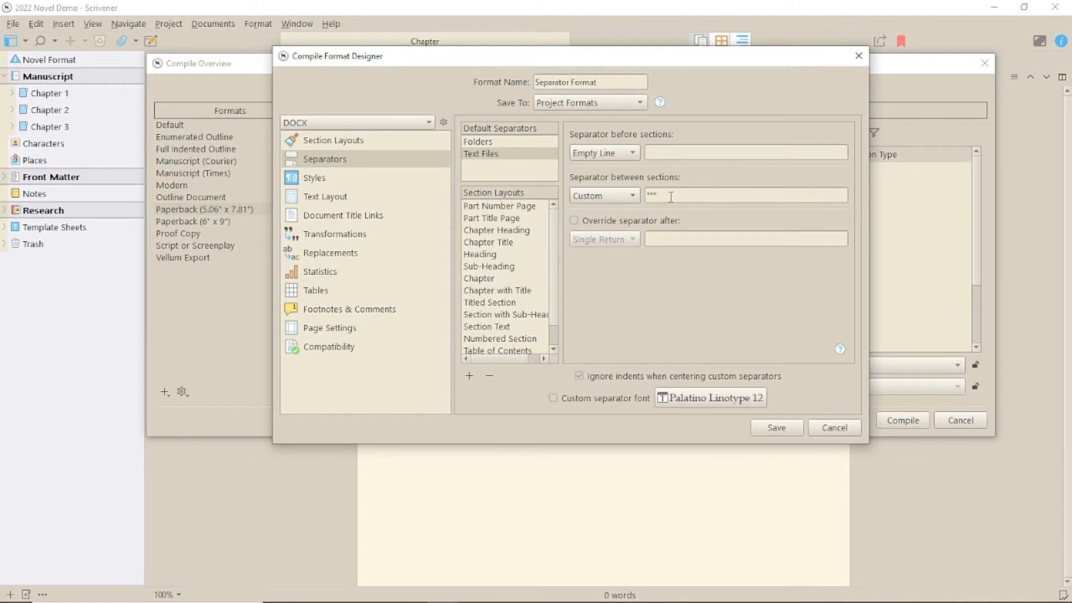
Override the separator after text files with the custom separator ###
{"action": "left_click", "coordinate": [573, 221]}
{"action": "left_click", "coordinate": [634, 242]}
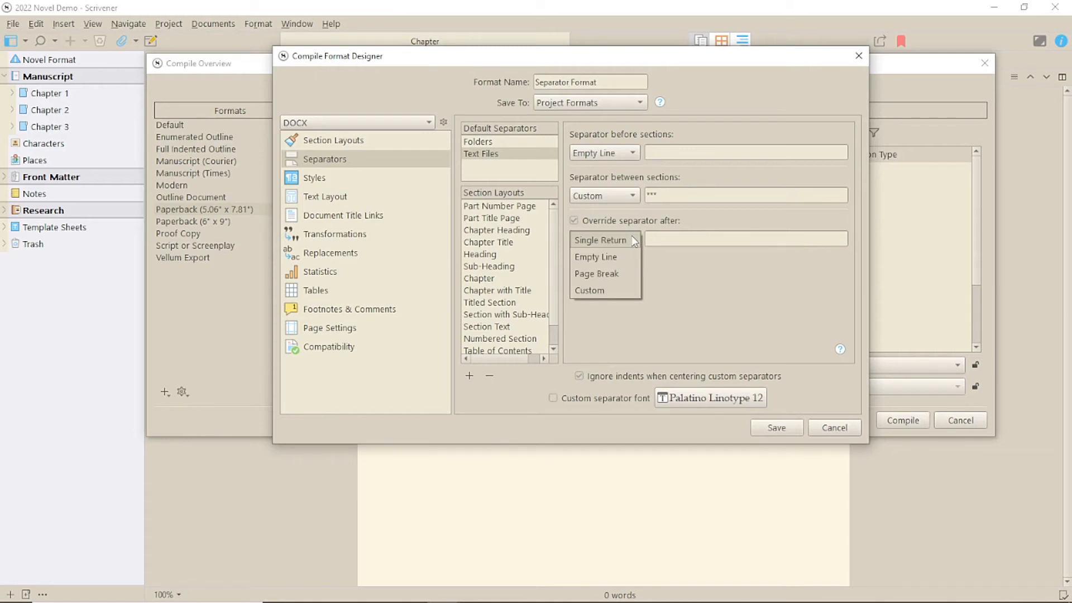
{"action": "left_click", "coordinate": [596, 291]}
{"action": "type", "text": "###"}
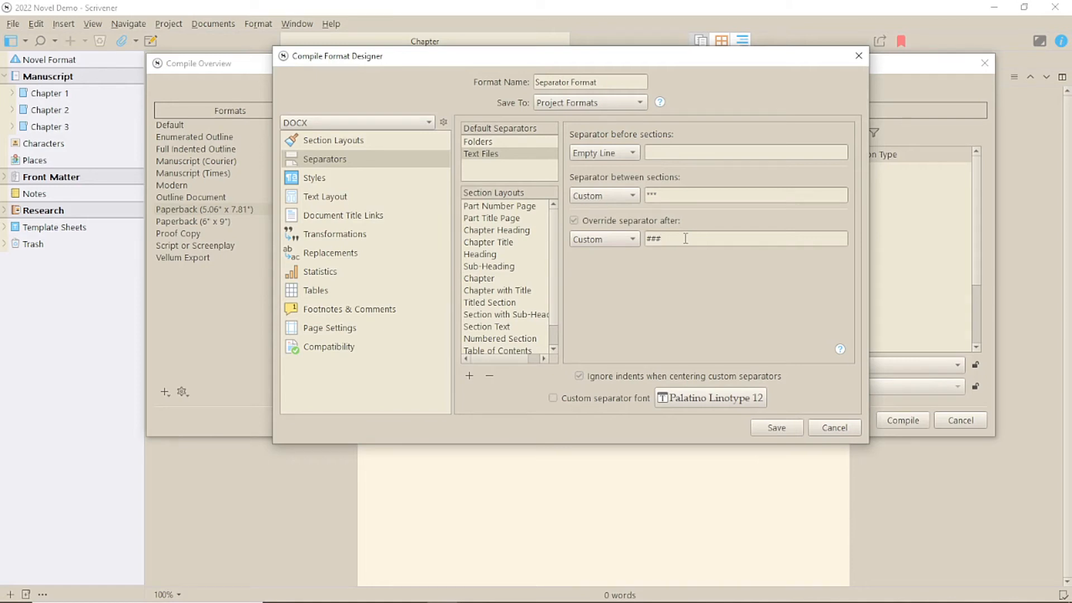
Set the blank line separator of the Chapter with Title layout to ~~~
{"action": "left_click", "coordinate": [493, 291]}
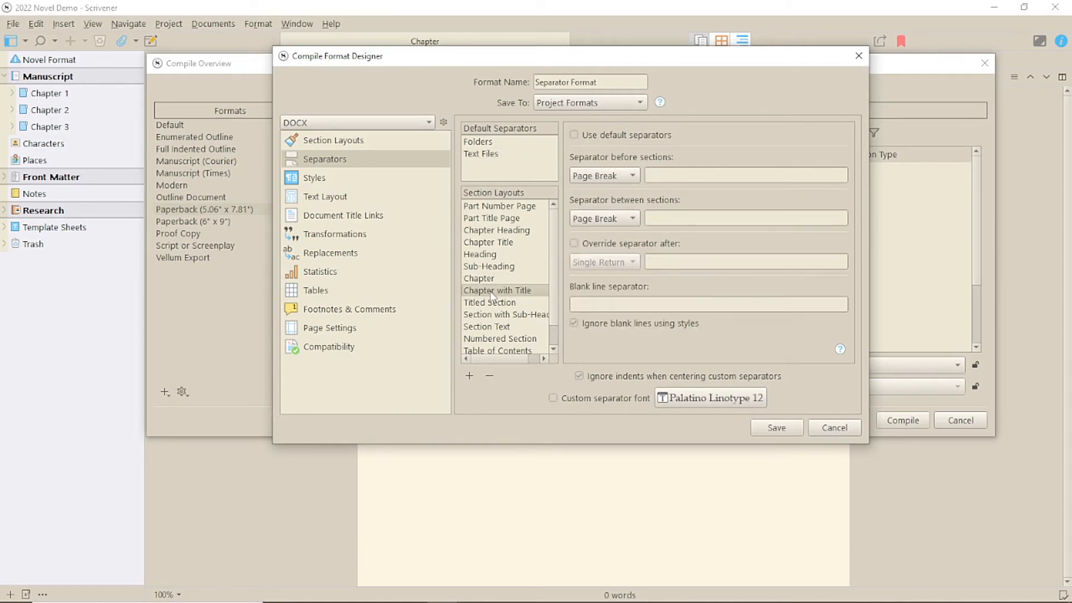
{"action": "left_click", "coordinate": [619, 305]}
{"action": "type", "text": "~~~"}
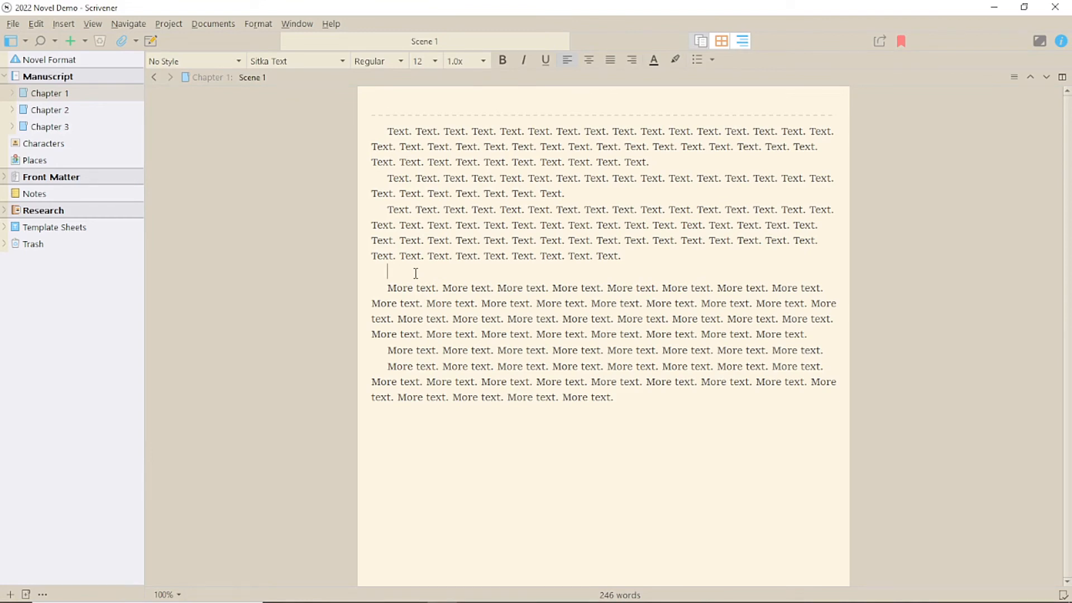
Clear the blank line separator of the Chapter with Title layout
{"action": "left_click", "coordinate": [237, 61]}
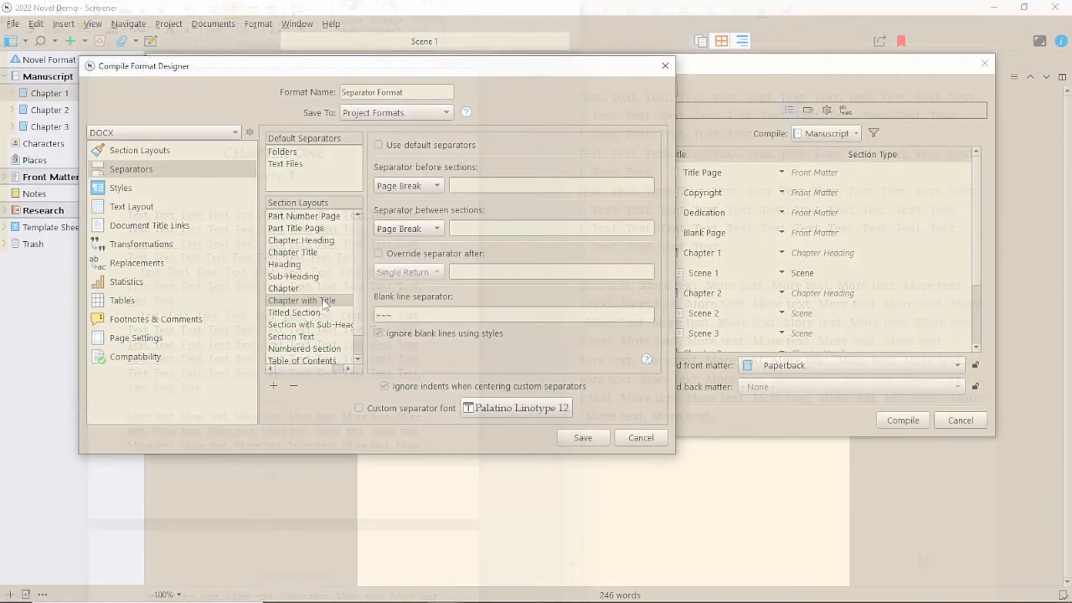
{"action": "left_click_drag", "start_coordinate": [416, 310], "coordinate": [374, 316]}
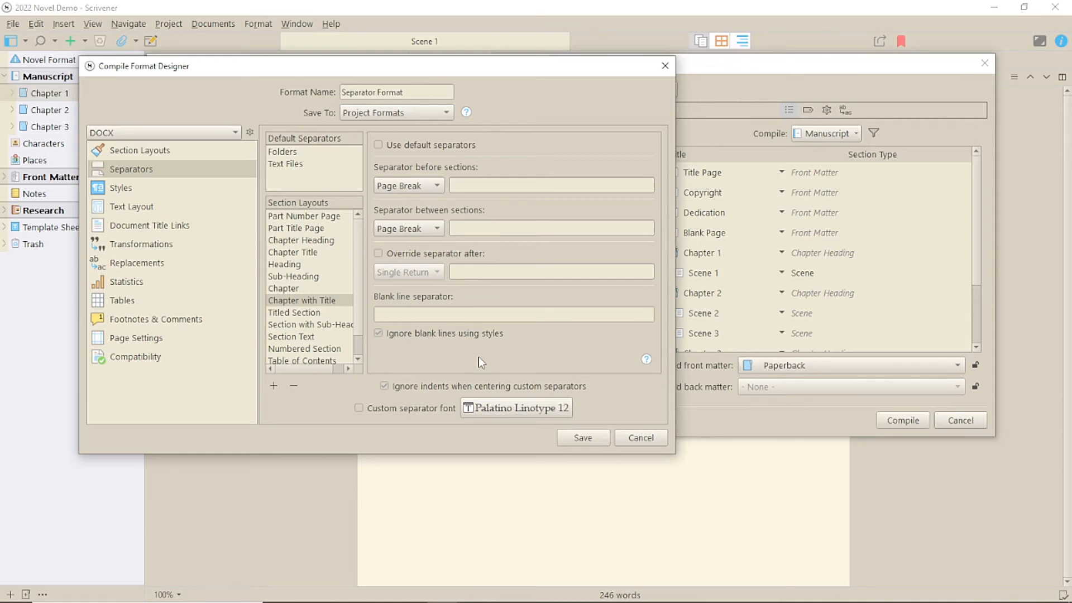
Open the Character Map from the writing tools and browse to the symbol characters in Times New Roman
{"action": "left_click", "coordinate": [37, 23]}
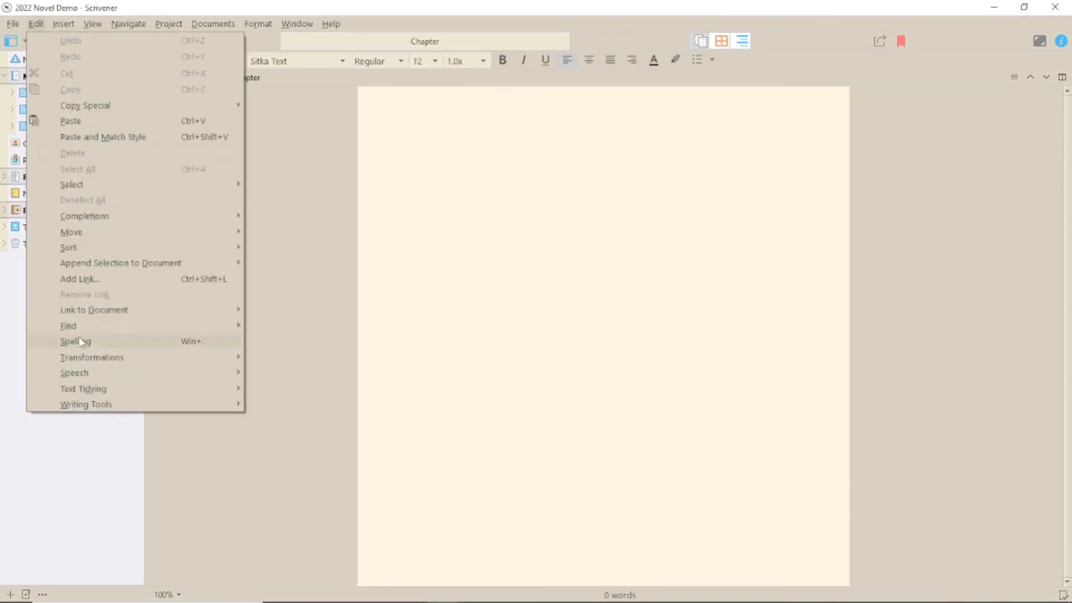
{"action": "mouse_move", "coordinate": [86, 404]}
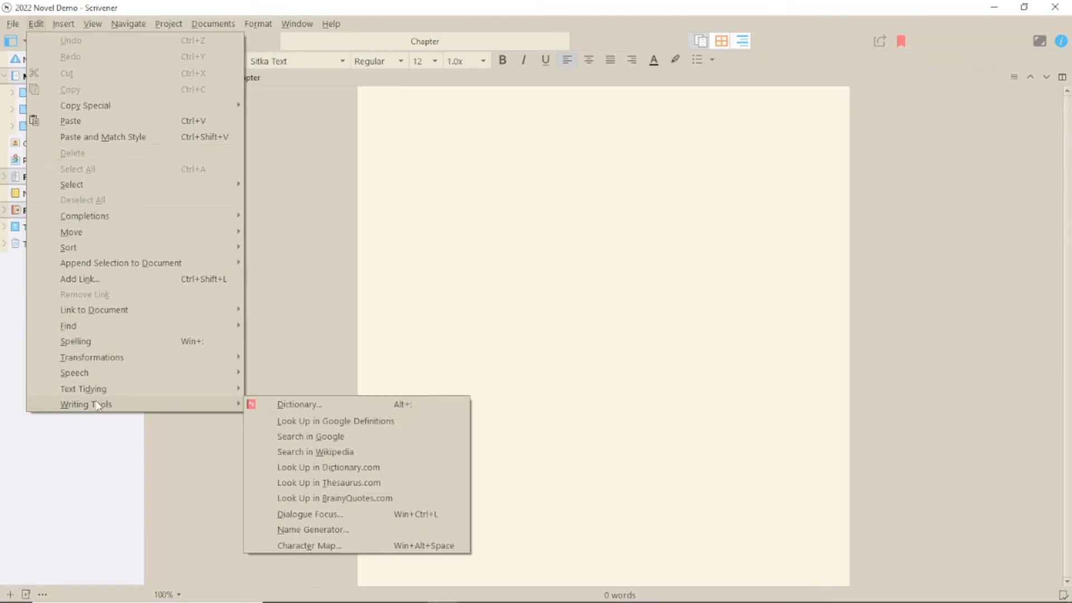
{"action": "left_click", "coordinate": [324, 545]}
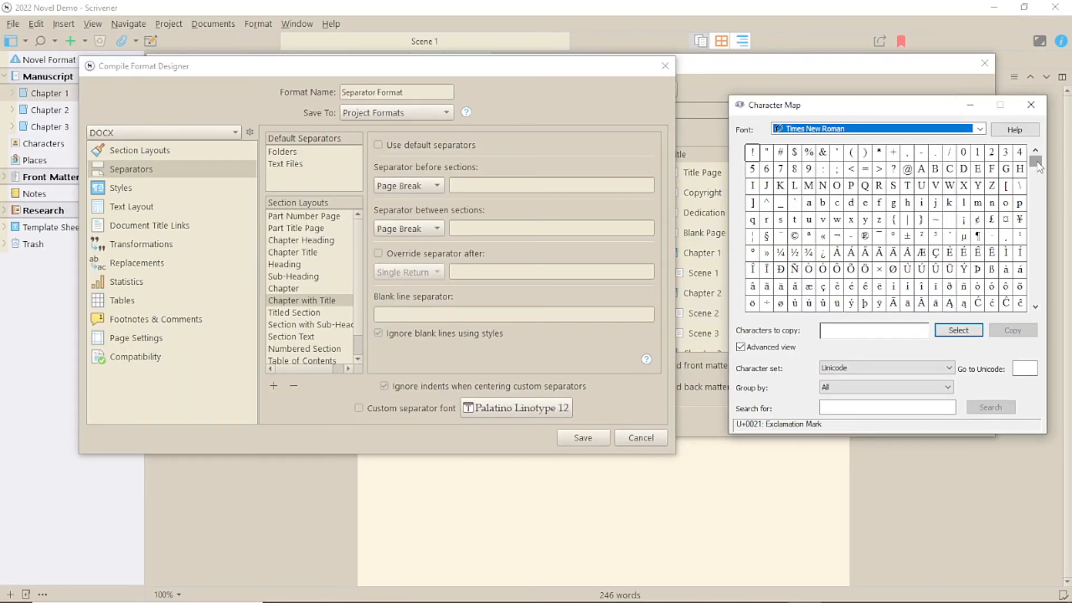
{"action": "left_click_drag", "start_coordinate": [1038, 167], "coordinate": [1050, 262]}
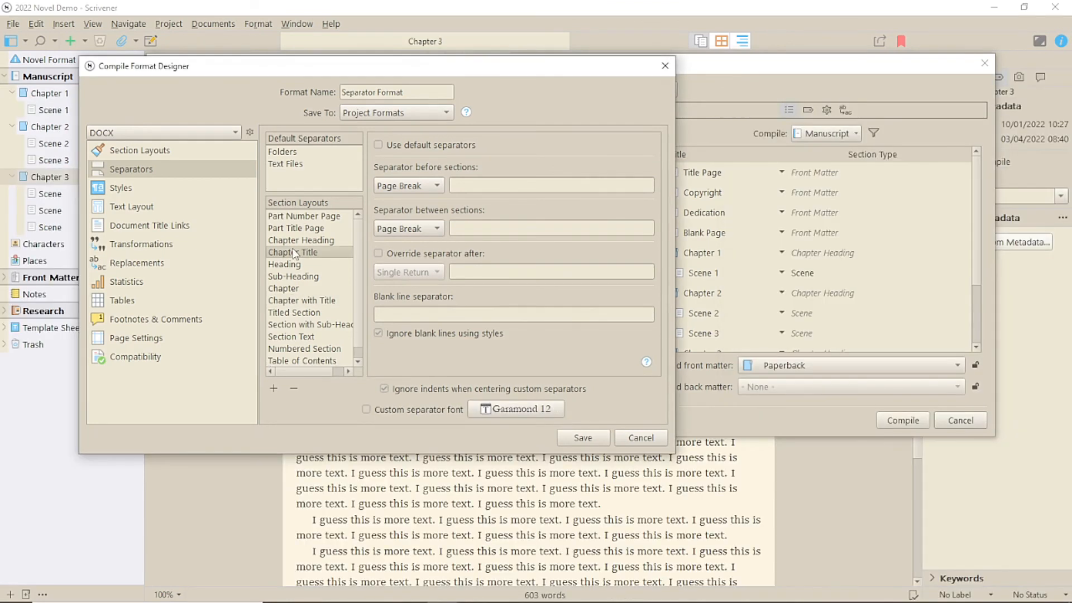
Give the Chapter Title layout a custom separator before sections, using the Black Club Suit symbol (♣) copied from the Character Map
{"action": "left_click", "coordinate": [427, 185]}
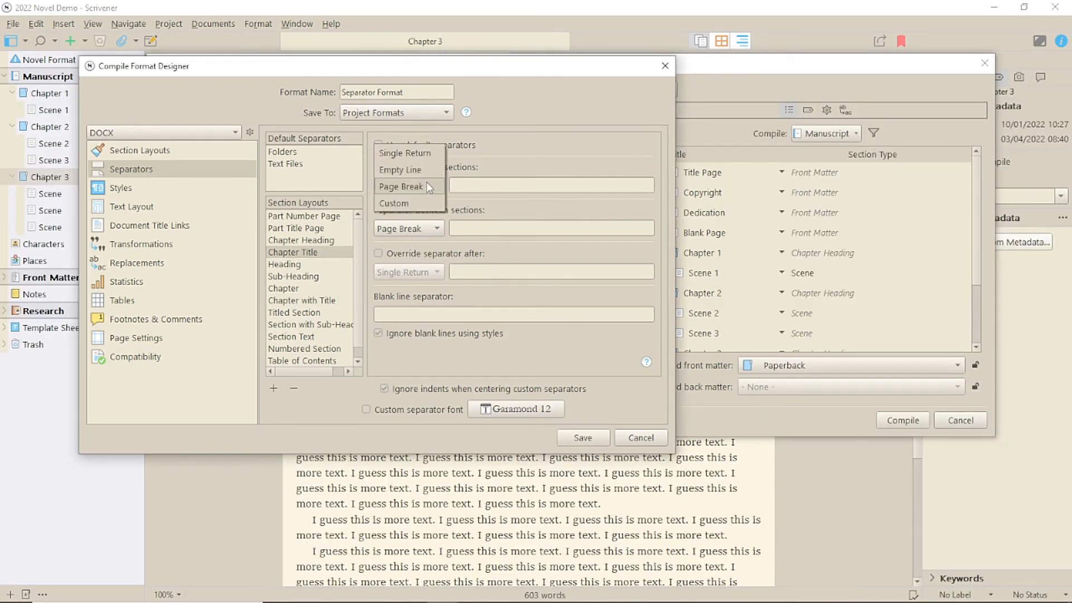
{"action": "left_click", "coordinate": [414, 205]}
{"action": "left_click", "coordinate": [958, 331]}
{"action": "left_click", "coordinate": [1013, 330]}
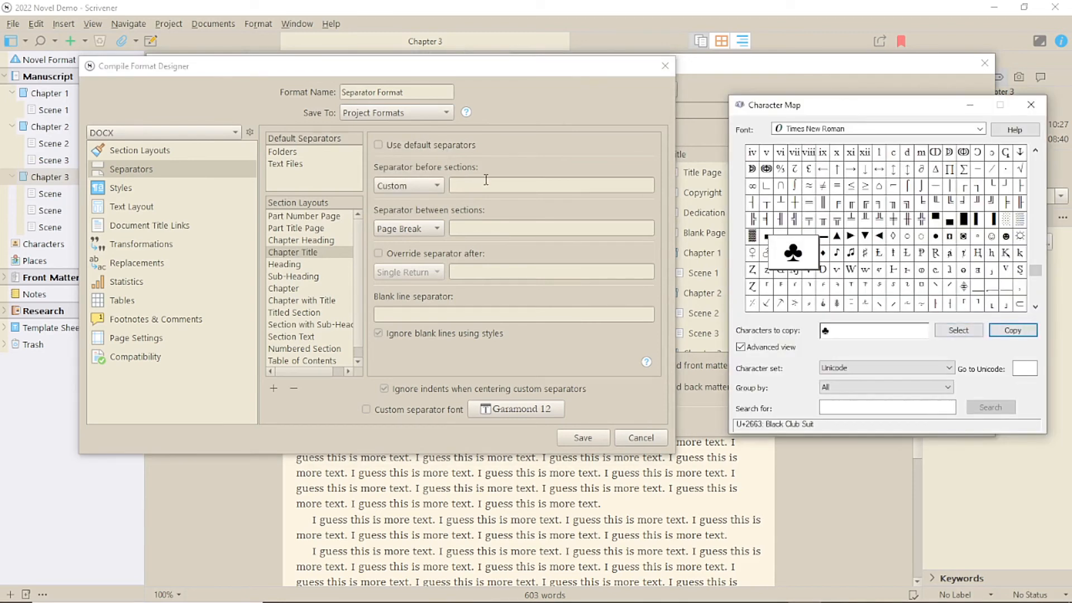
{"action": "right_click", "coordinate": [486, 181]}
{"action": "left_click", "coordinate": [516, 250]}
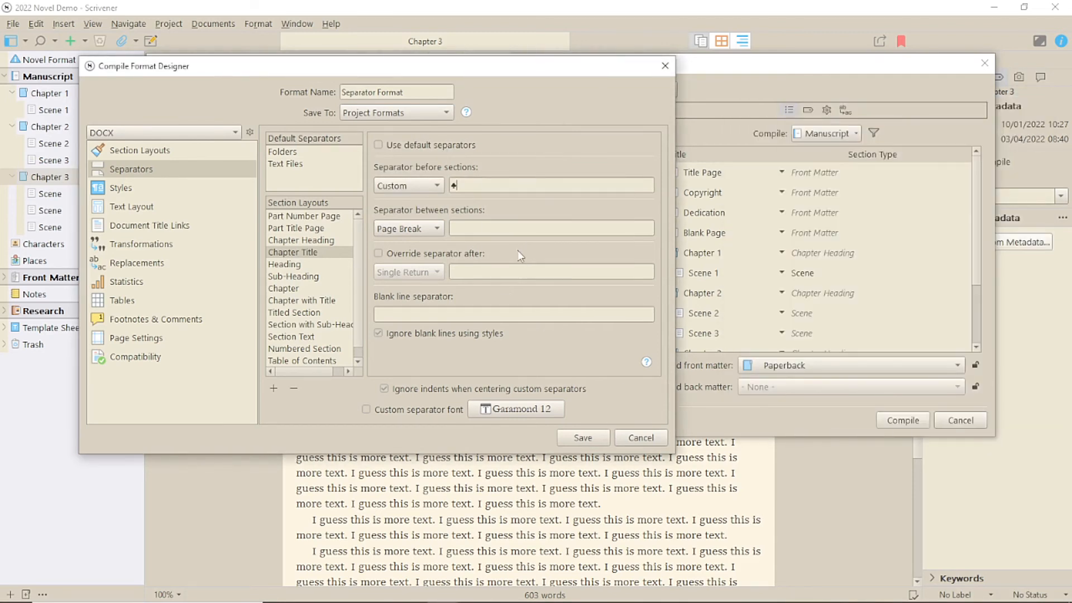
Fill the Section Text layout's custom separator before sections with three White Smiling Face symbols (☺ ☺ ☺) copied from the Character Map
{"action": "left_click", "coordinate": [300, 336]}
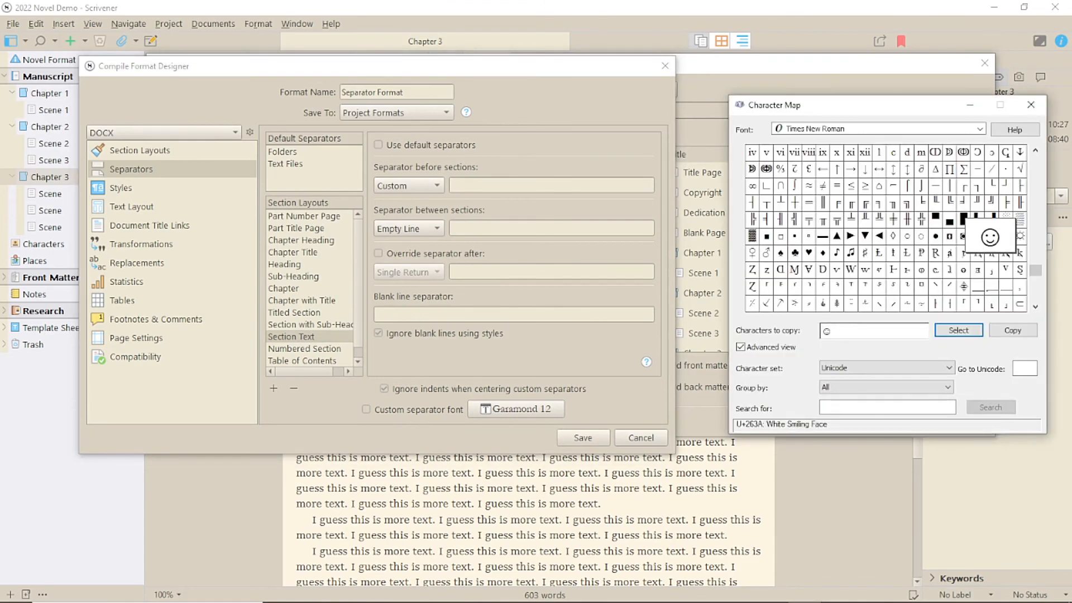
{"action": "left_click", "coordinate": [1013, 330]}
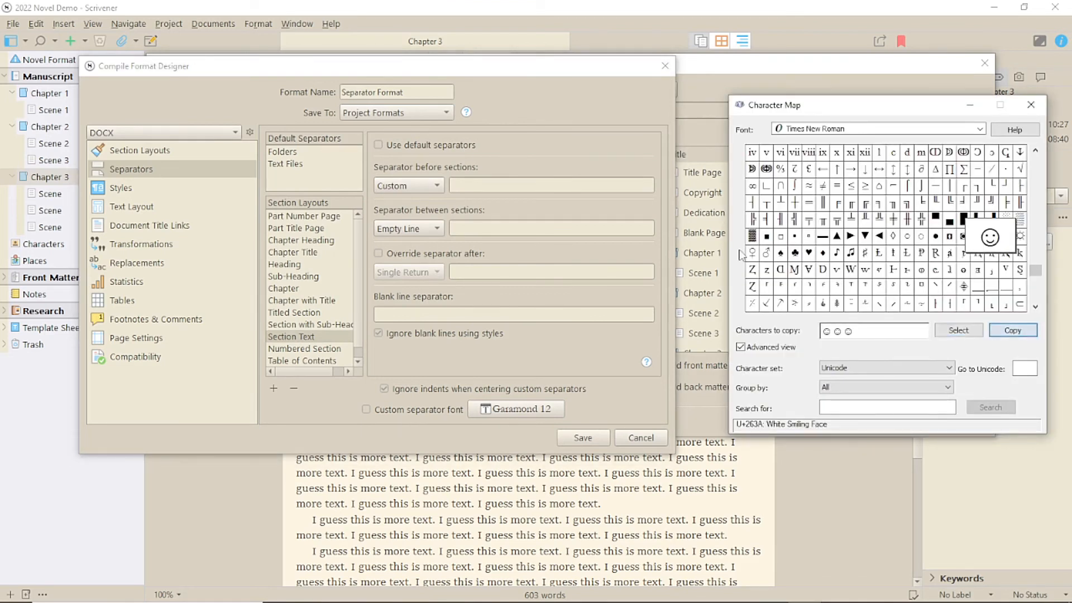
{"action": "right_click", "coordinate": [512, 185]}
{"action": "left_click", "coordinate": [540, 254]}
Set the Section Text layout's separator between sections to Custom with *** and save the compile format
{"action": "left_click", "coordinate": [408, 228]}
{"action": "left_click", "coordinate": [426, 262]}
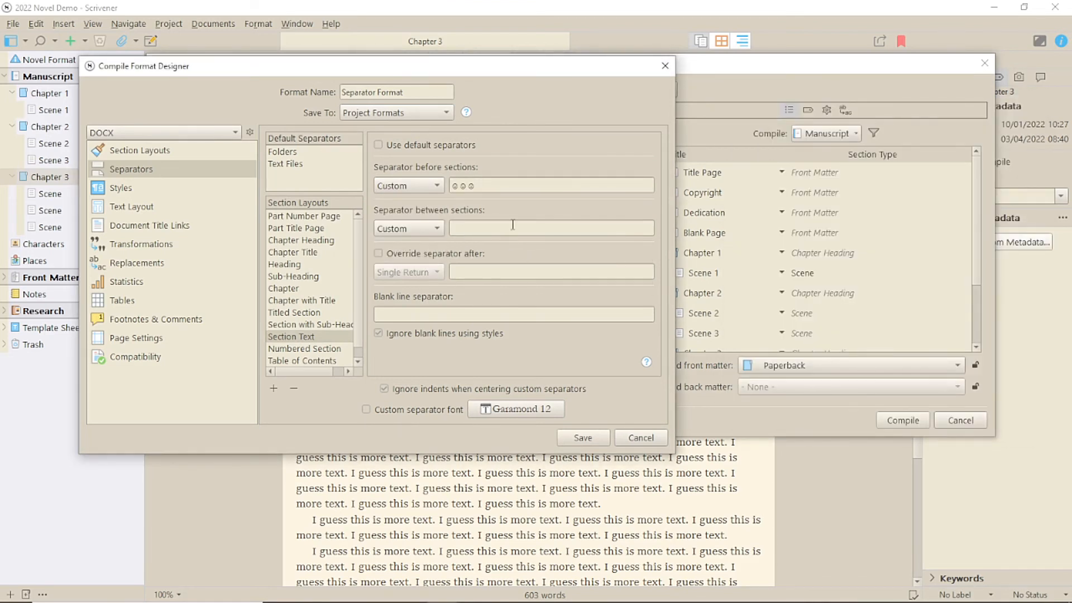
{"action": "type", "text": "***"}
{"action": "left_click", "coordinate": [583, 437]}
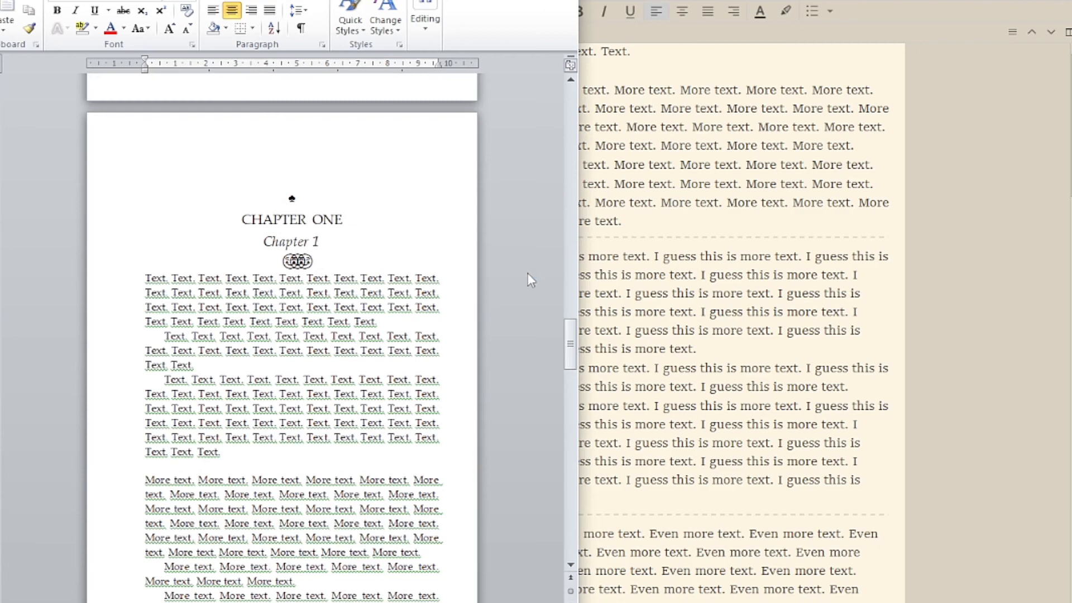
Examine the chapter and scene separators in the compiled Word document from Chapter One through Chapter Three
{"action": "scroll", "coordinate": [527, 273], "scroll_direction": "down", "scroll_amount": 9}
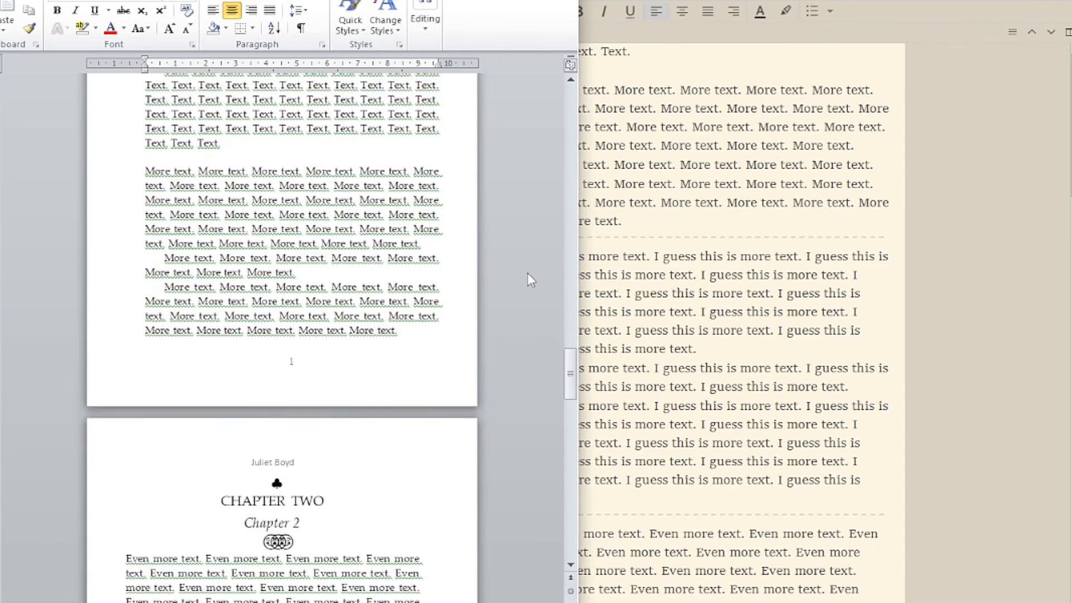
{"action": "scroll", "coordinate": [528, 273], "scroll_direction": "down", "scroll_amount": 3}
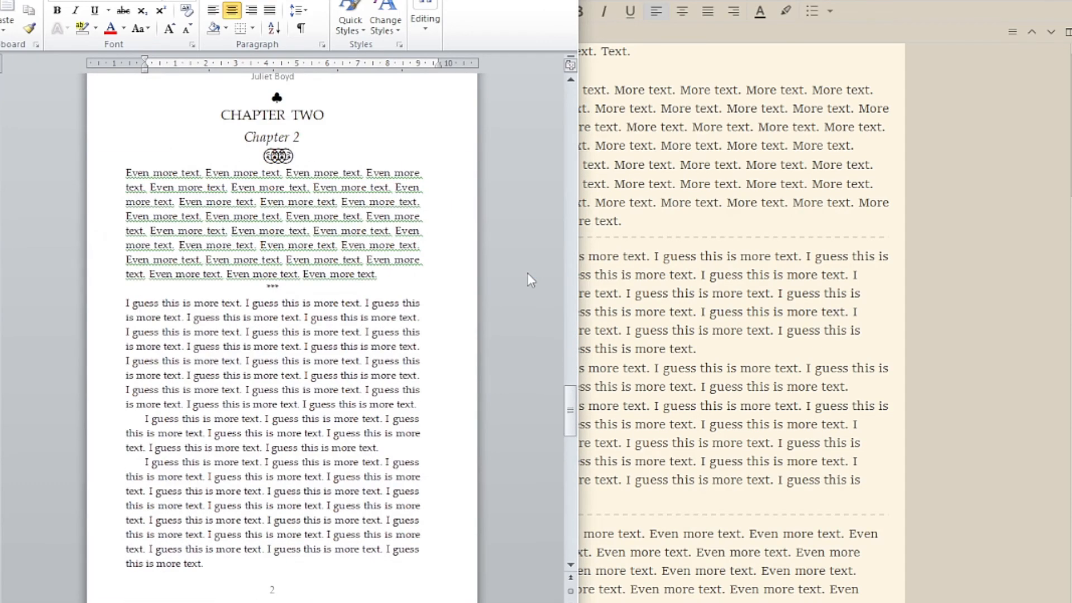
{"action": "scroll", "coordinate": [528, 273], "scroll_direction": "down", "scroll_amount": 9}
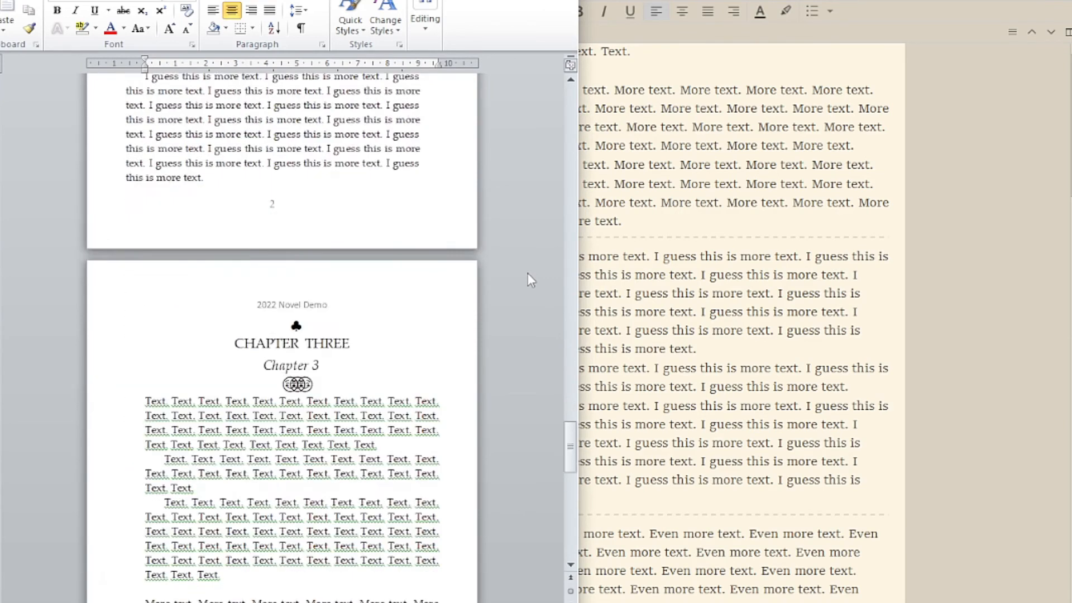
{"action": "scroll", "coordinate": [528, 273], "scroll_direction": "down", "scroll_amount": 1}
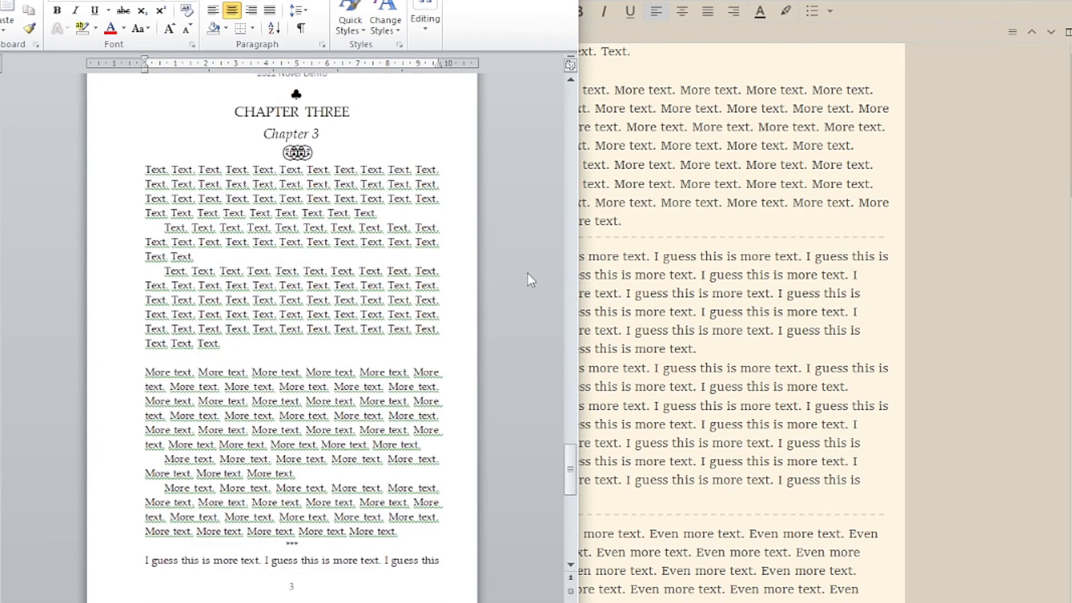
{"action": "scroll", "coordinate": [527, 273], "scroll_direction": "down", "scroll_amount": 5}
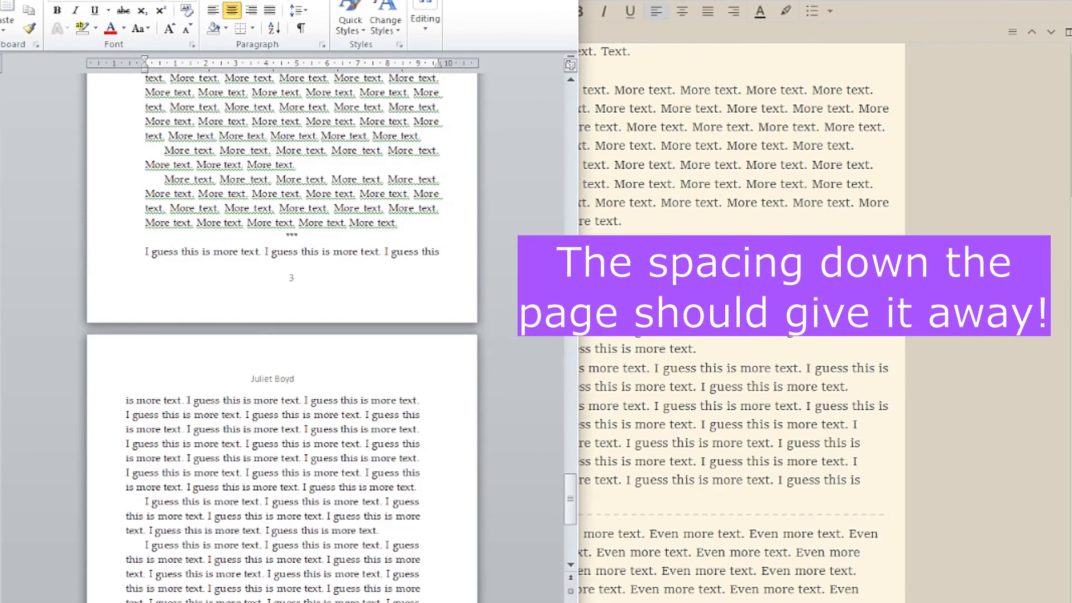
{"action": "scroll", "coordinate": [527, 273], "scroll_direction": "down", "scroll_amount": 5}
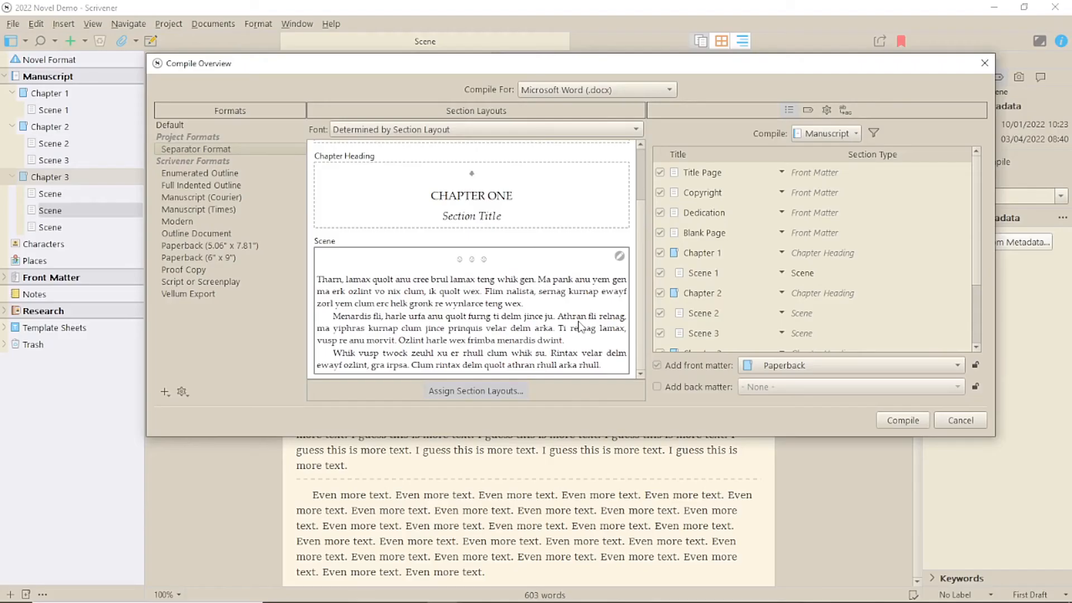